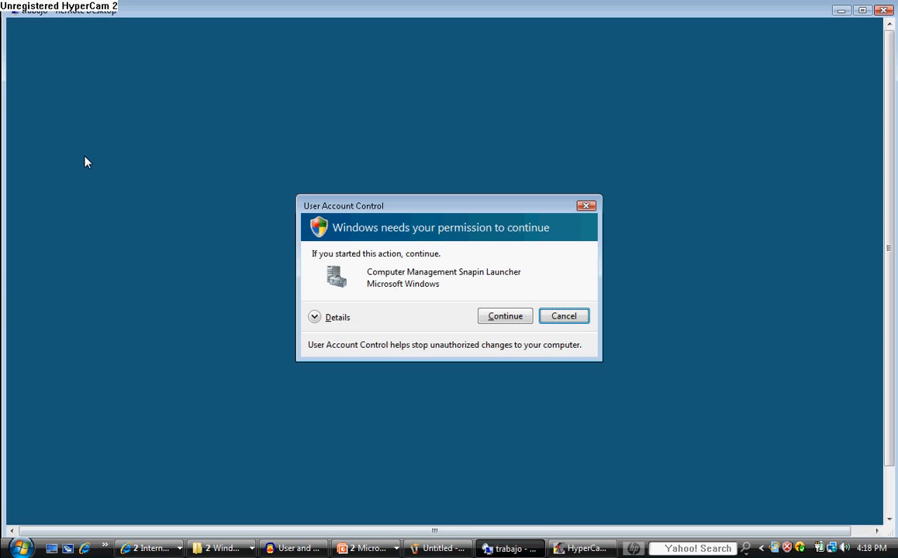
Allow Computer Management to launch and display the local groups under Local Users and Groups
{"action": "left_click", "coordinate": [508, 320]}
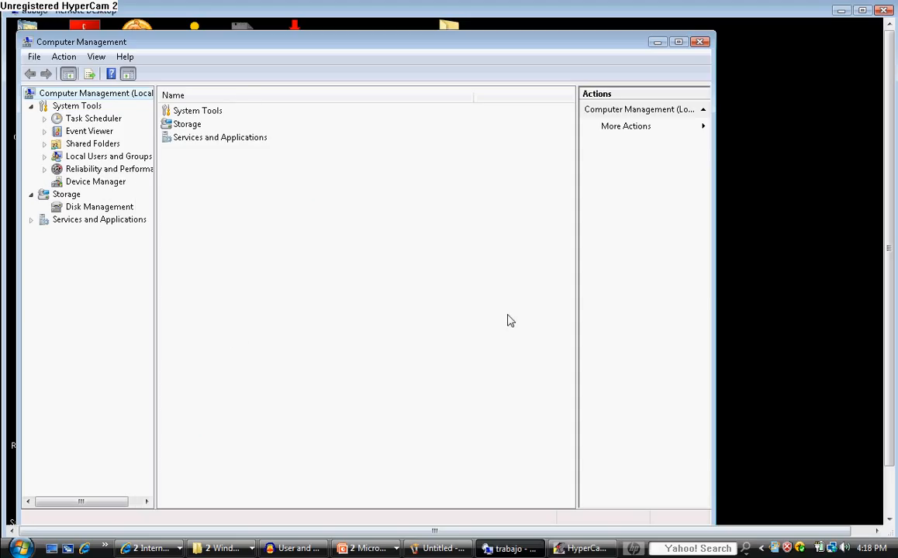
{"action": "left_click", "coordinate": [44, 158]}
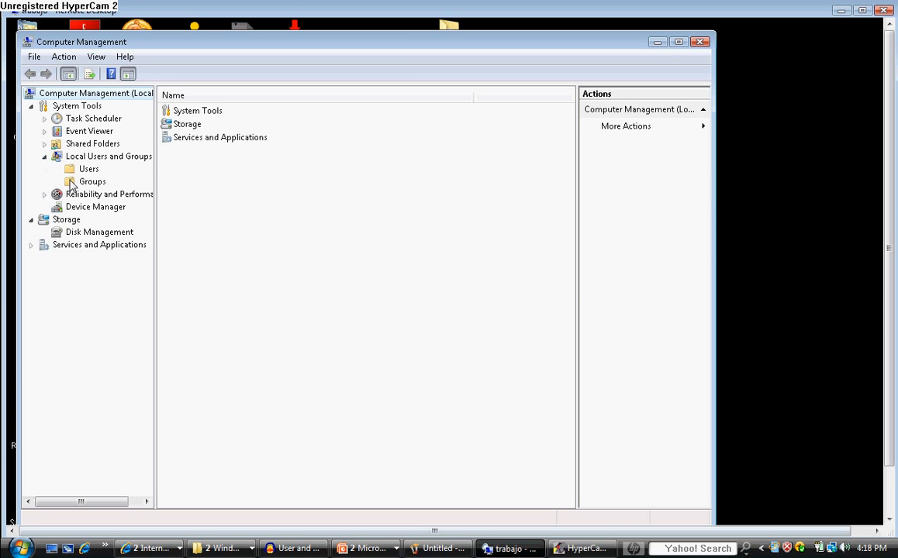
{"action": "left_click", "coordinate": [69, 183]}
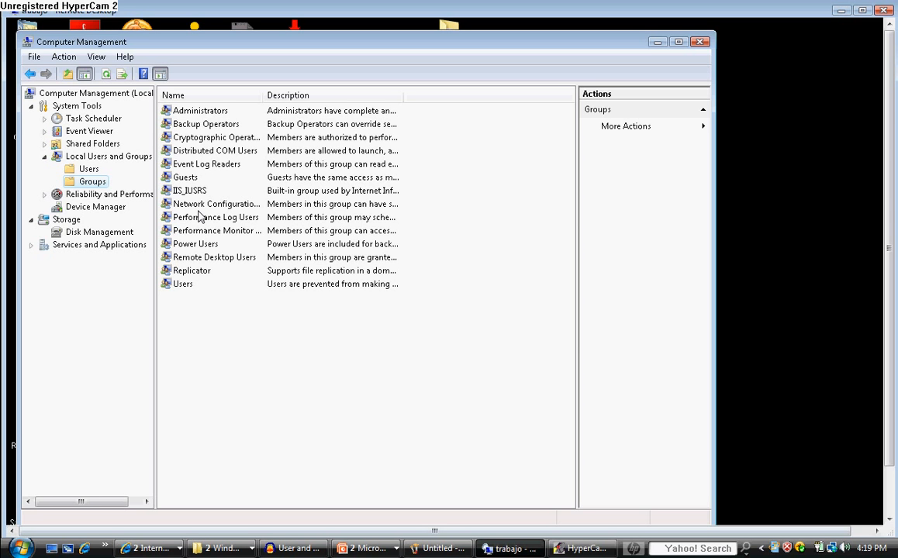
Create a local group named EDIT 622 with the description Registered Students
{"action": "right_click", "coordinate": [98, 187]}
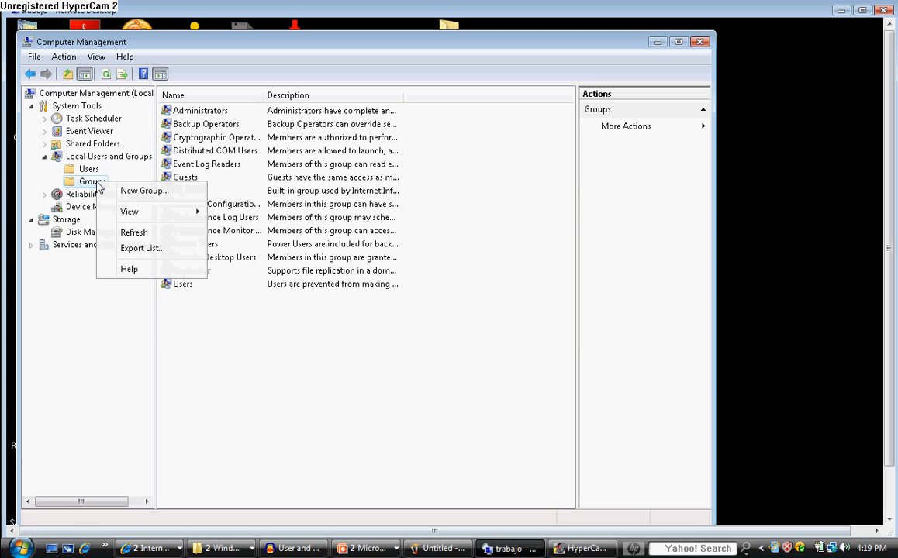
{"action": "left_click", "coordinate": [143, 191]}
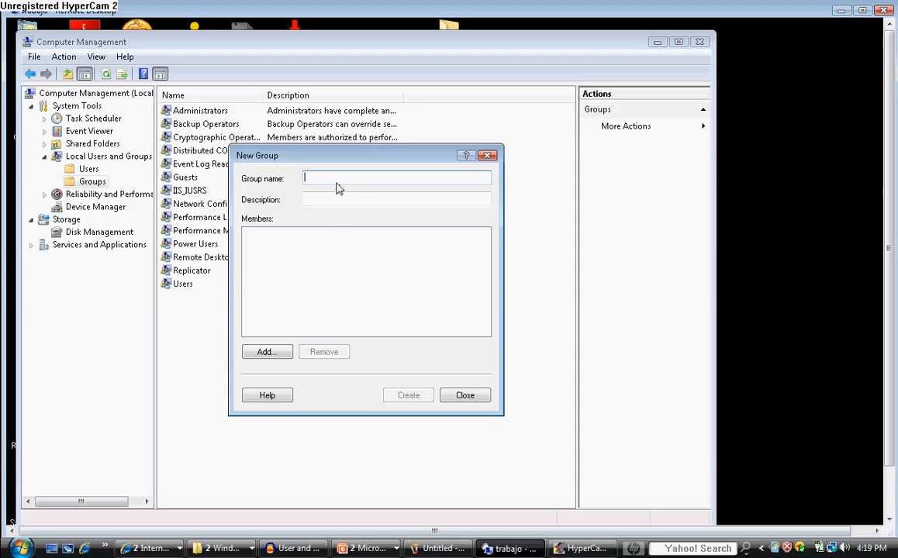
{"action": "type", "text": "ED"}
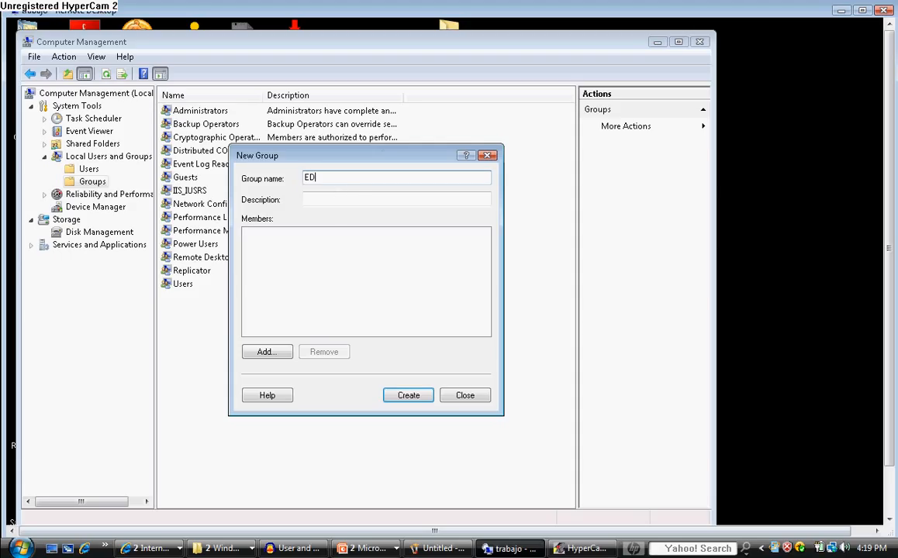
{"action": "type", "text": "IT 622"}
{"action": "left_click", "coordinate": [326, 196]}
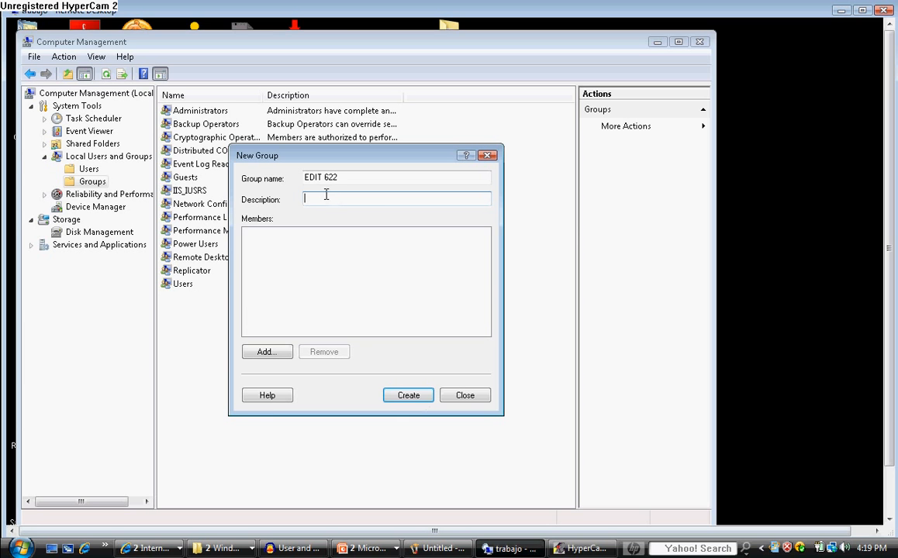
{"action": "type", "text": "Registered Students"}
{"action": "left_click", "coordinate": [422, 397]}
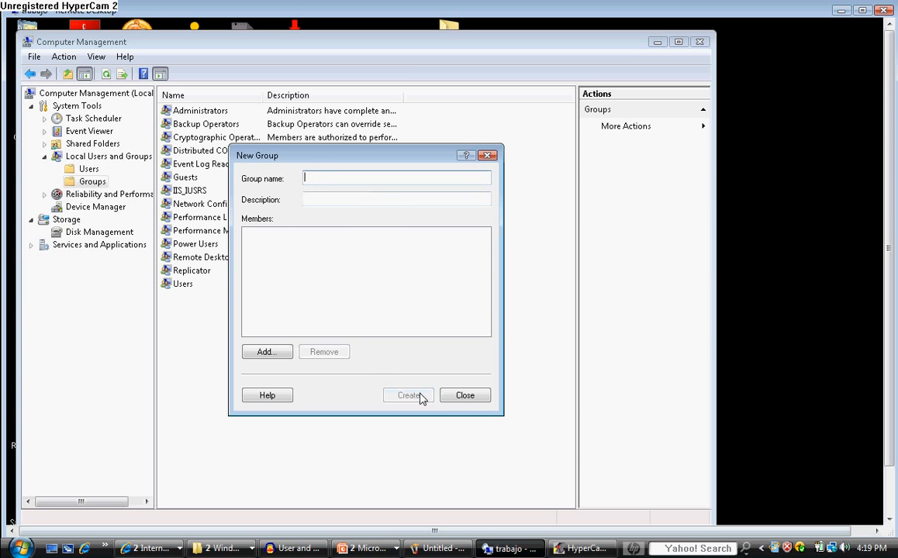
{"action": "left_click", "coordinate": [468, 397]}
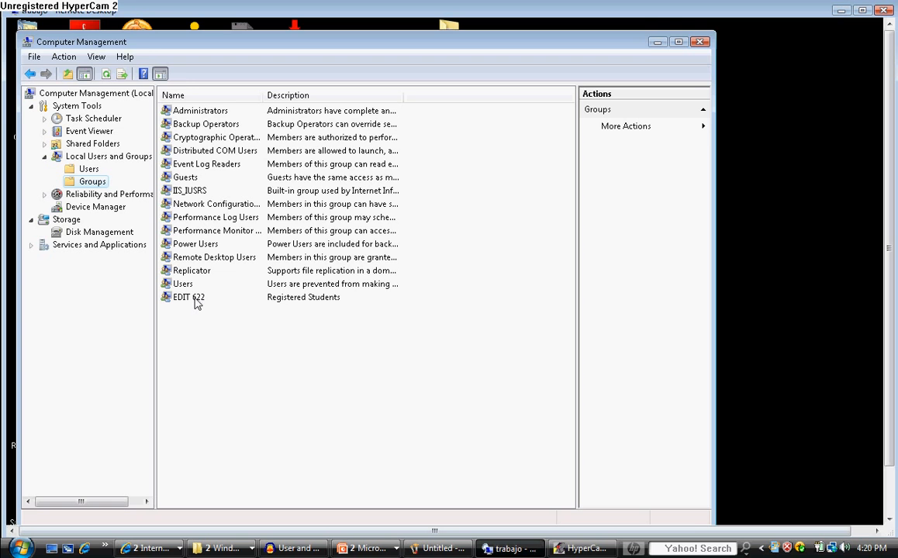
Open the EDIT 622 group's properties and run an advanced search for TRABAJO accounts that can be added as members
{"action": "double_click", "coordinate": [192, 298]}
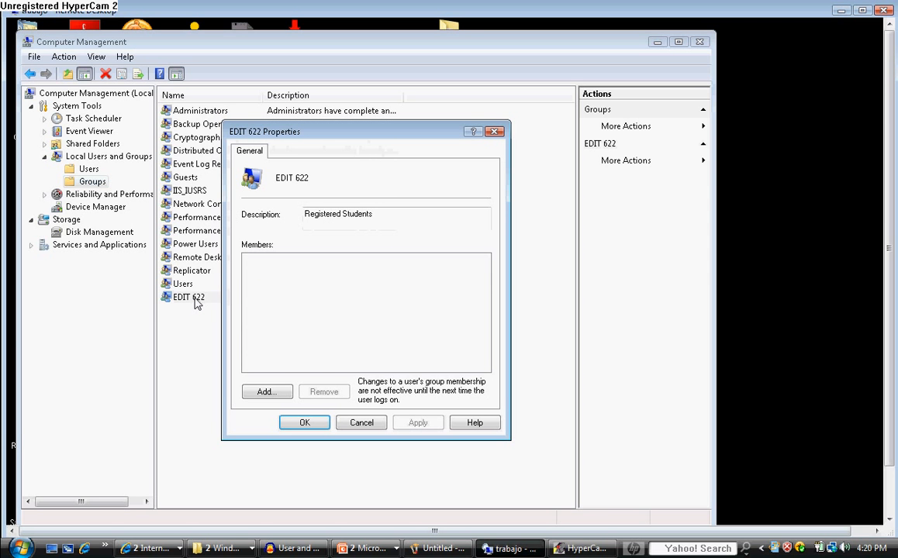
{"action": "left_click", "coordinate": [268, 392]}
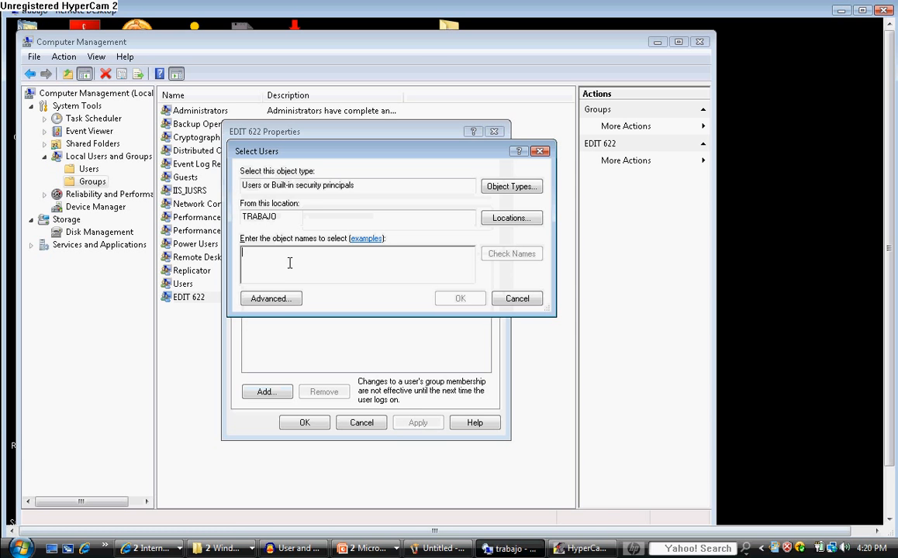
{"action": "left_click", "coordinate": [282, 303]}
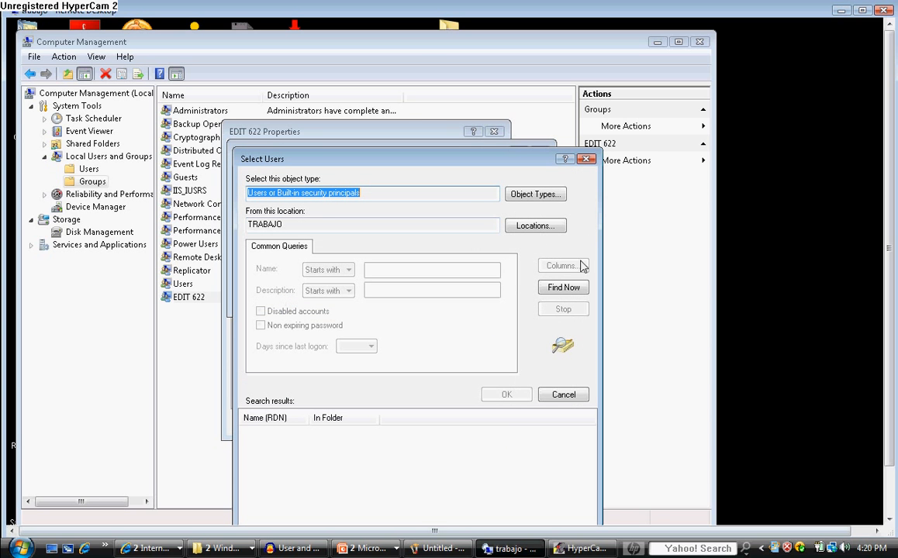
{"action": "left_click", "coordinate": [563, 288]}
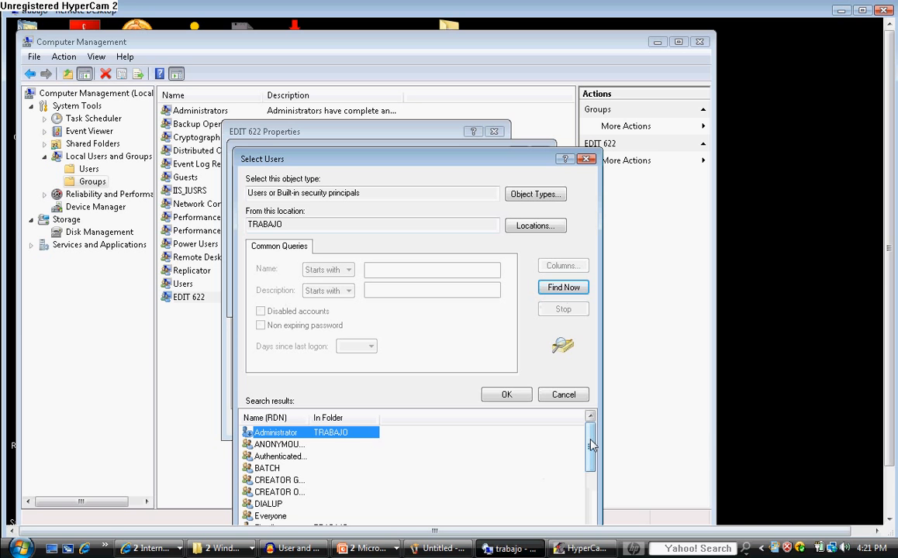
Add the TRABAJO user account listed directly above the REMOTE INT... entry to the EDIT 622 group and save the group's properties
{"action": "left_click_drag", "start_coordinate": [591, 445], "coordinate": [591, 514]}
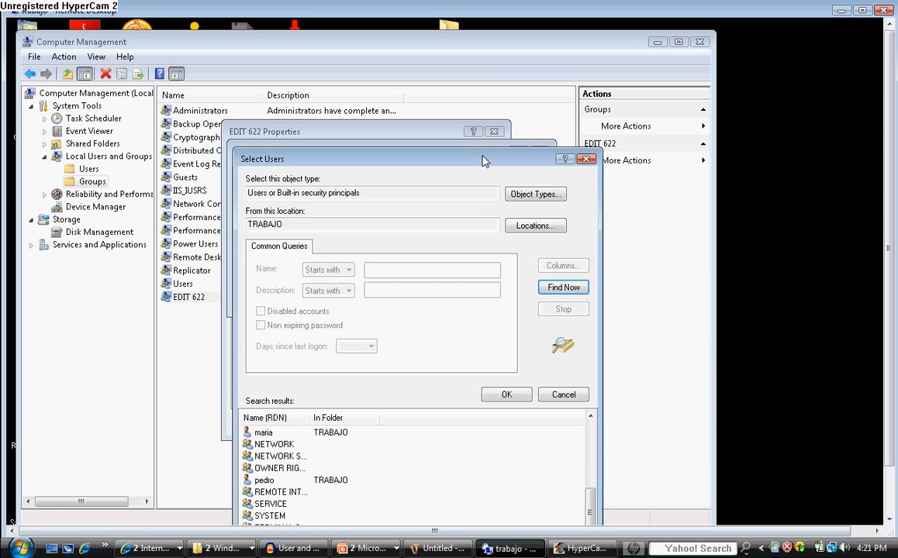
{"action": "left_click_drag", "start_coordinate": [482, 160], "coordinate": [483, 52]}
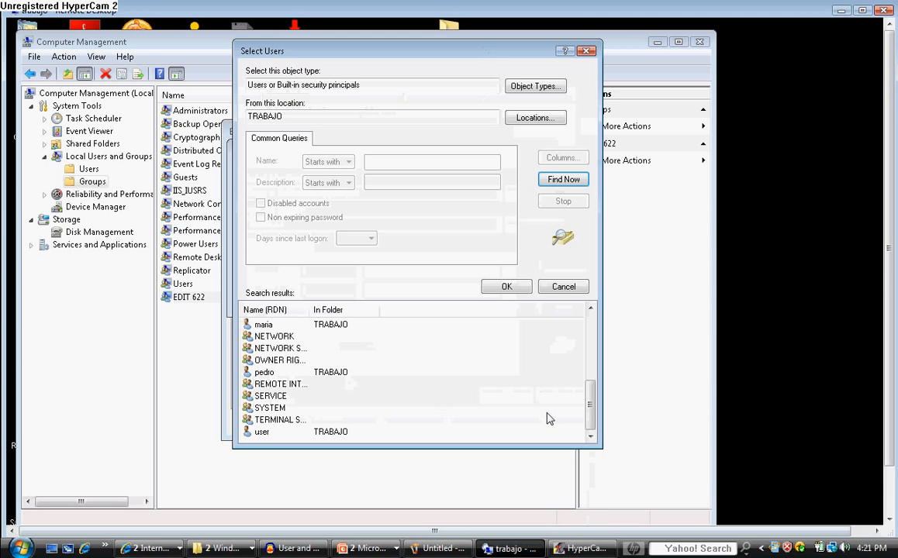
{"action": "left_click_drag", "start_coordinate": [590, 409], "coordinate": [596, 489]}
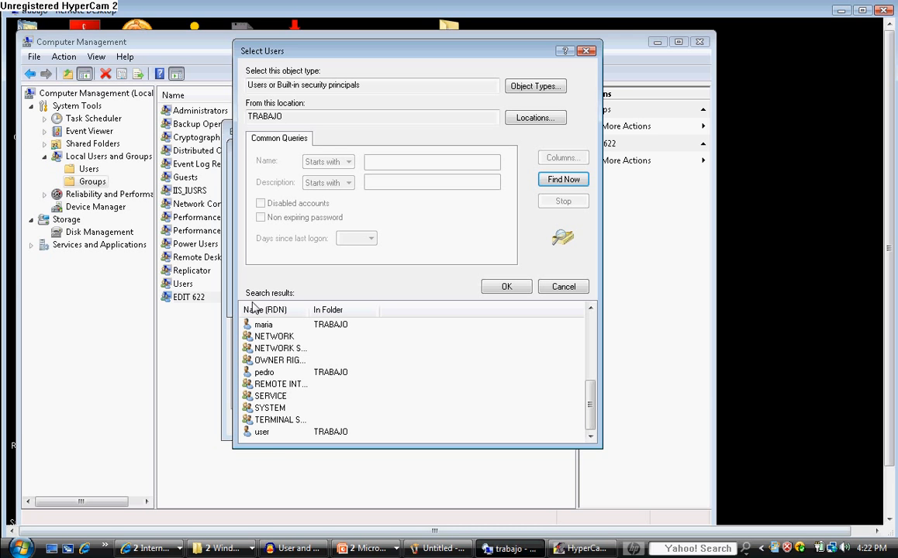
{"action": "left_click", "coordinate": [280, 341]}
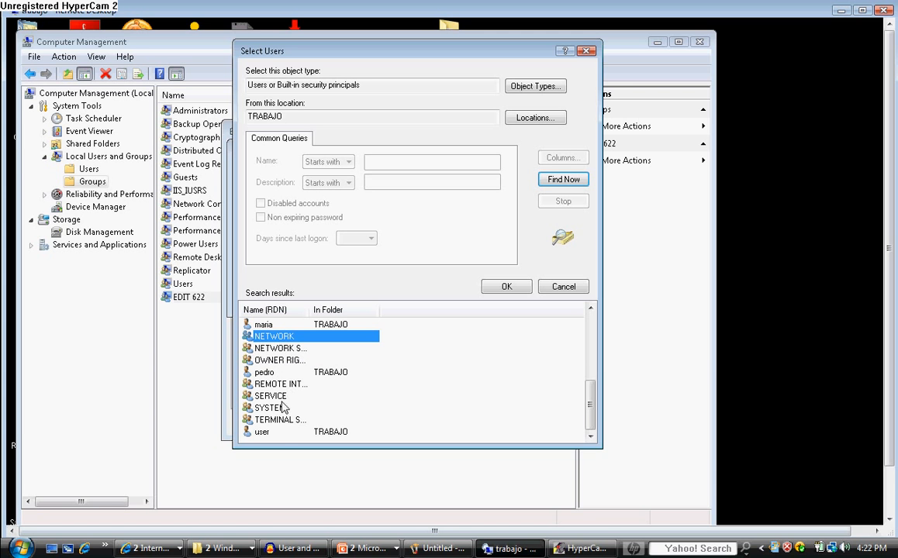
{"action": "scroll", "coordinate": [358, 391], "scroll_direction": "up", "scroll_amount": 1}
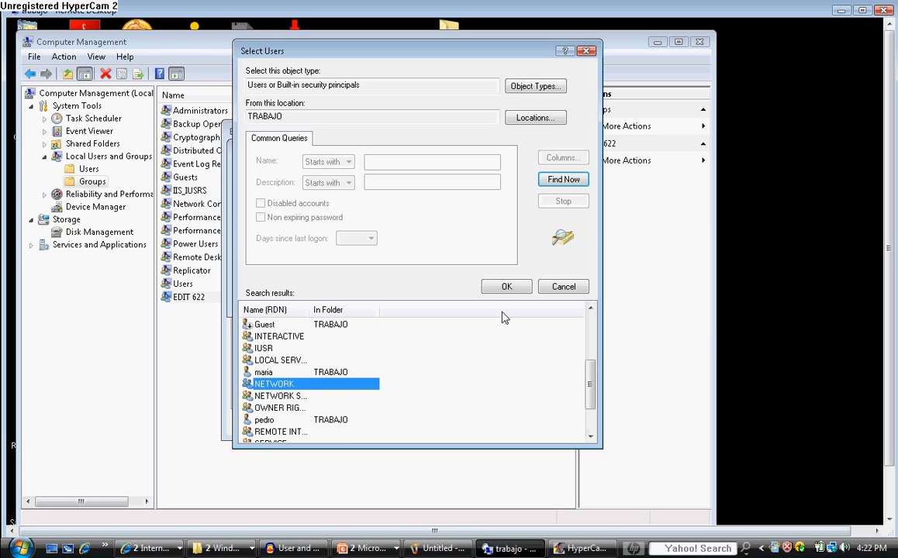
{"action": "left_click", "coordinate": [591, 309]}
{"action": "left_click", "coordinate": [591, 309]}
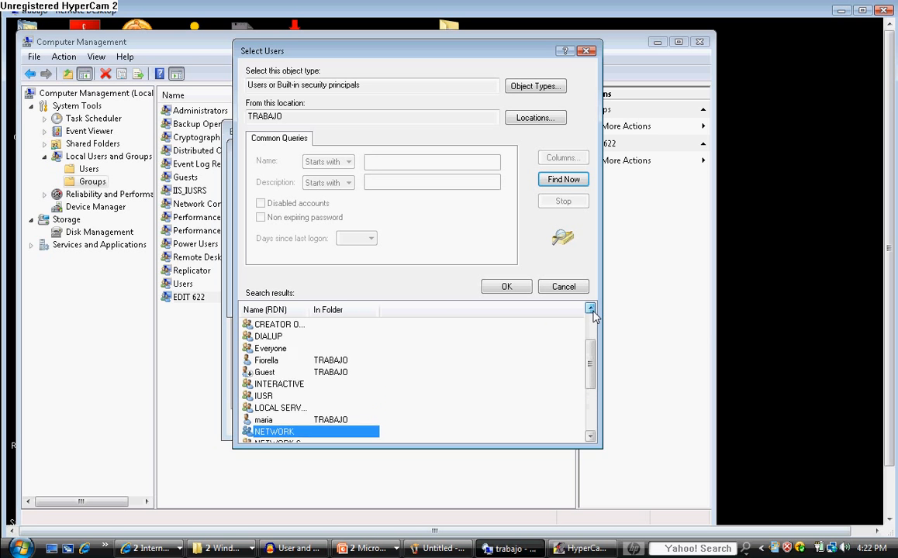
{"action": "left_click", "coordinate": [591, 309]}
{"action": "left_click", "coordinate": [591, 310]}
{"action": "left_click", "coordinate": [591, 310]}
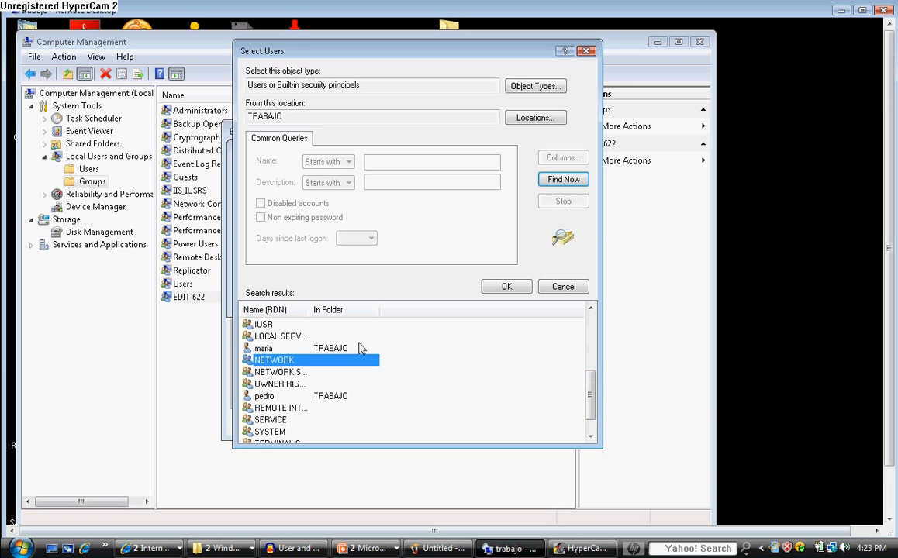
{"action": "left_click", "coordinate": [266, 398]}
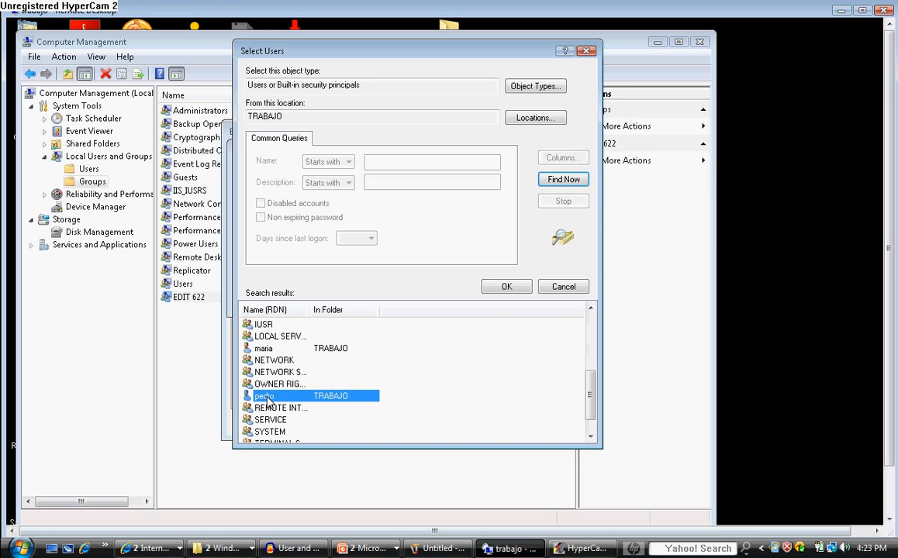
{"action": "left_click", "coordinate": [500, 288]}
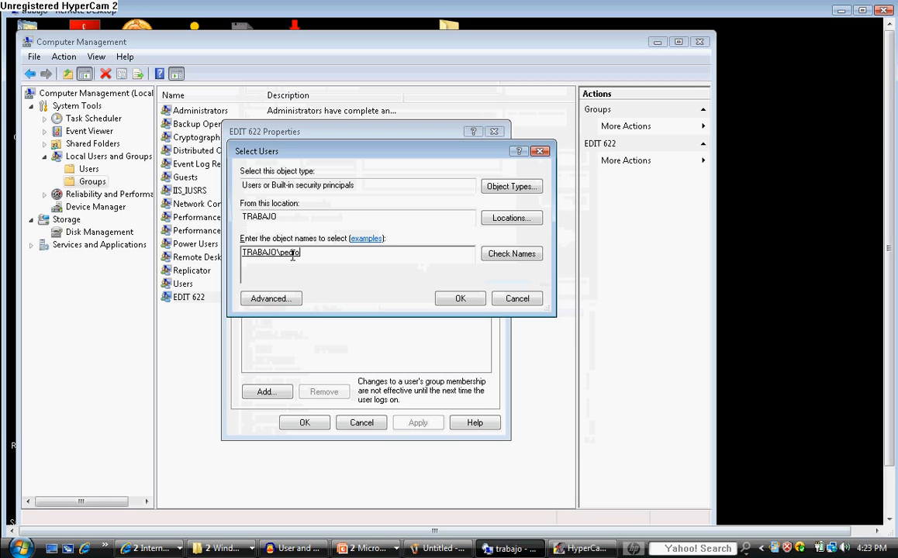
{"action": "left_click", "coordinate": [461, 299]}
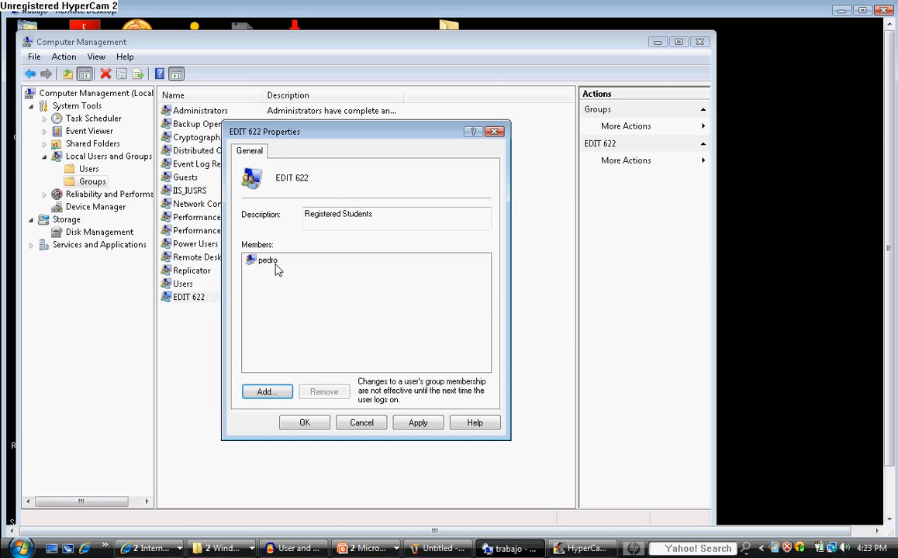
{"action": "left_click", "coordinate": [317, 424]}
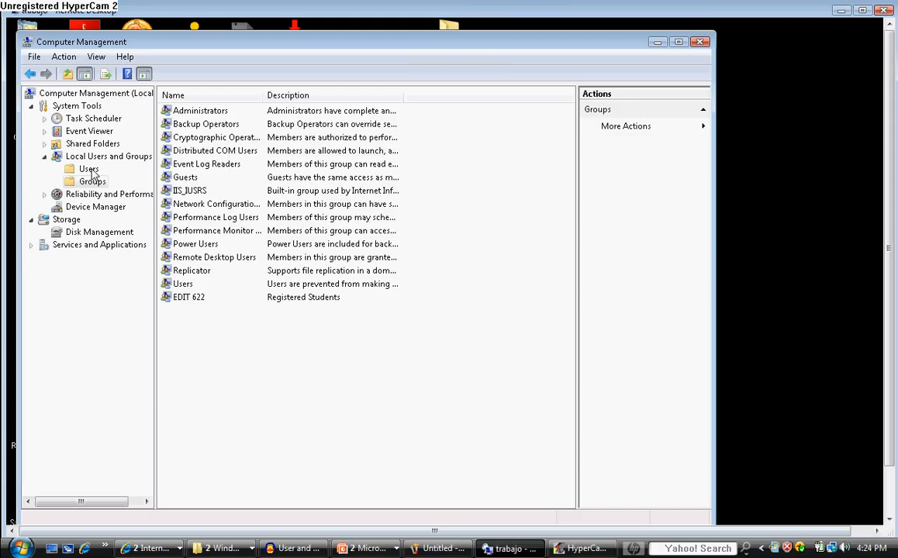
Make the local account "user" a member of EDIT 622 through its own group membership settings, finding the group with an advanced search
{"action": "left_click", "coordinate": [89, 169]}
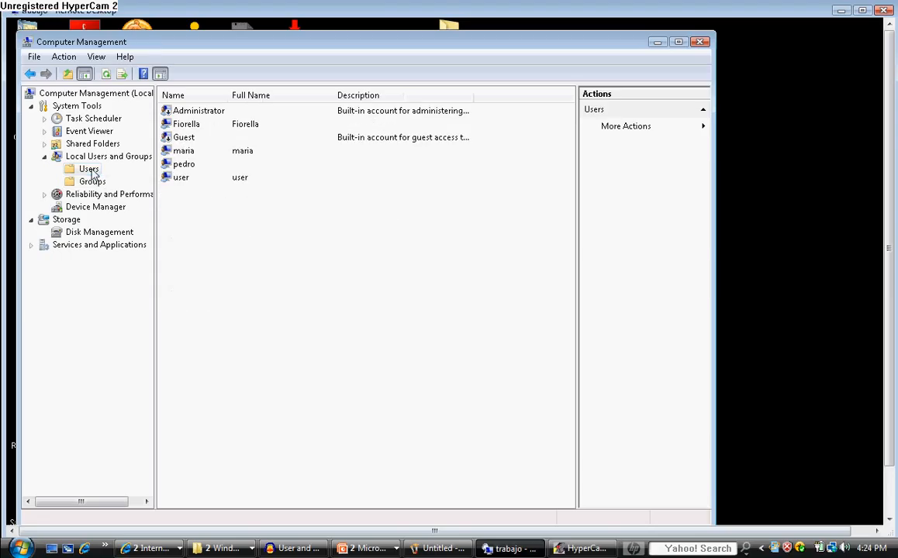
{"action": "double_click", "coordinate": [181, 178]}
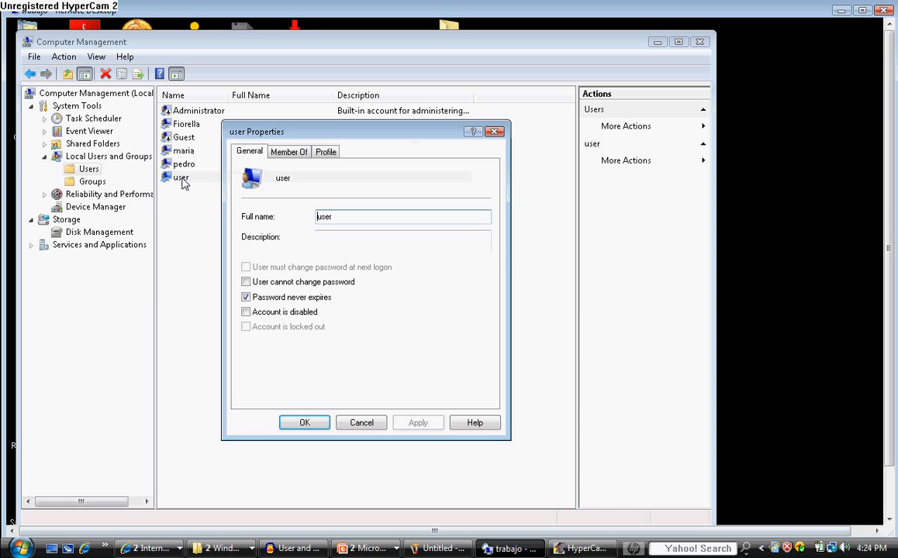
{"action": "left_click", "coordinate": [303, 153]}
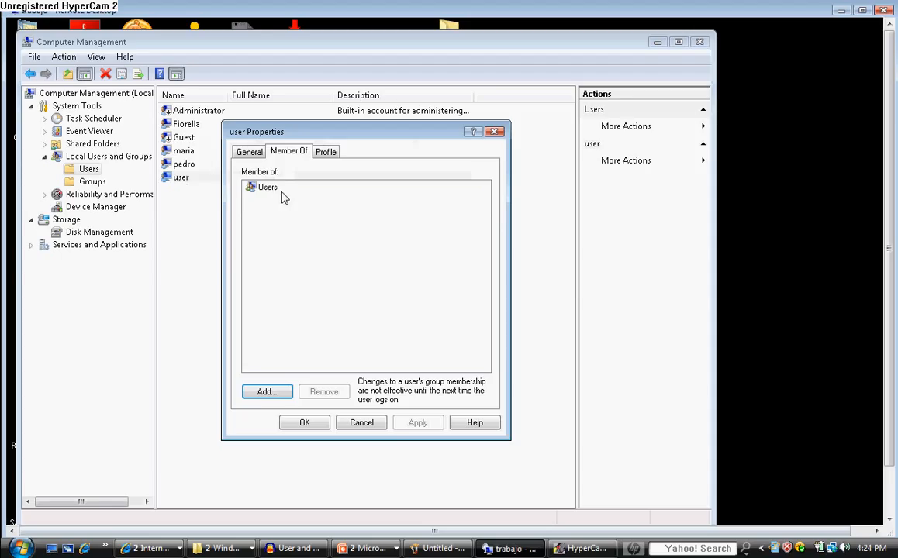
{"action": "left_click", "coordinate": [271, 392]}
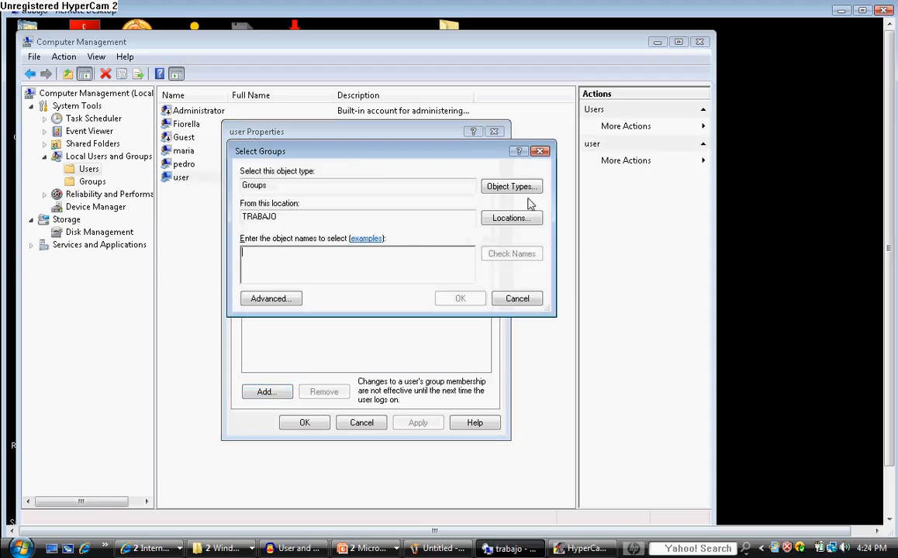
{"action": "left_click", "coordinate": [292, 300]}
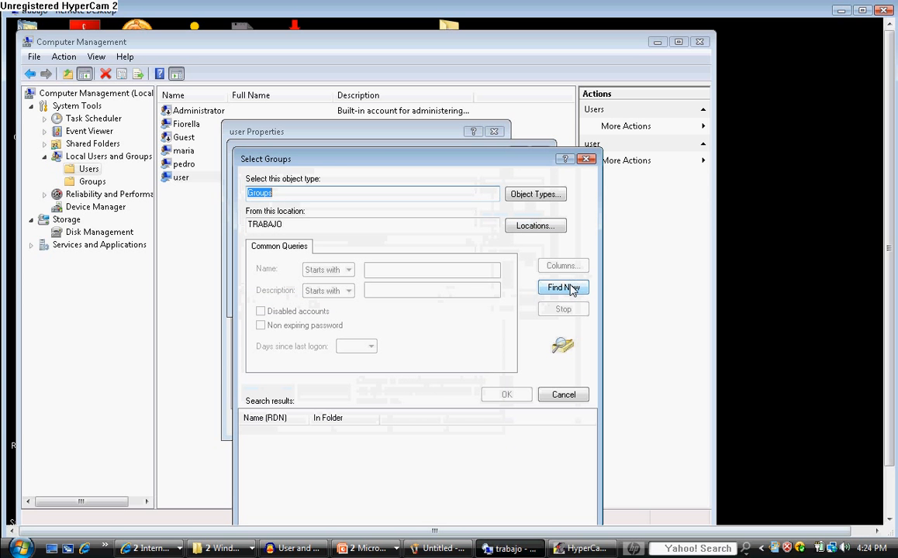
{"action": "left_click", "coordinate": [571, 290]}
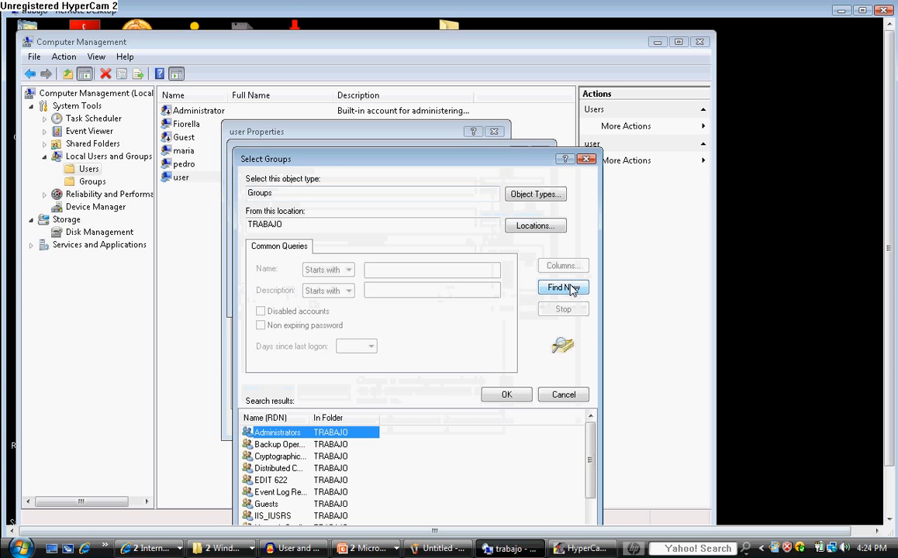
{"action": "left_click", "coordinate": [281, 482]}
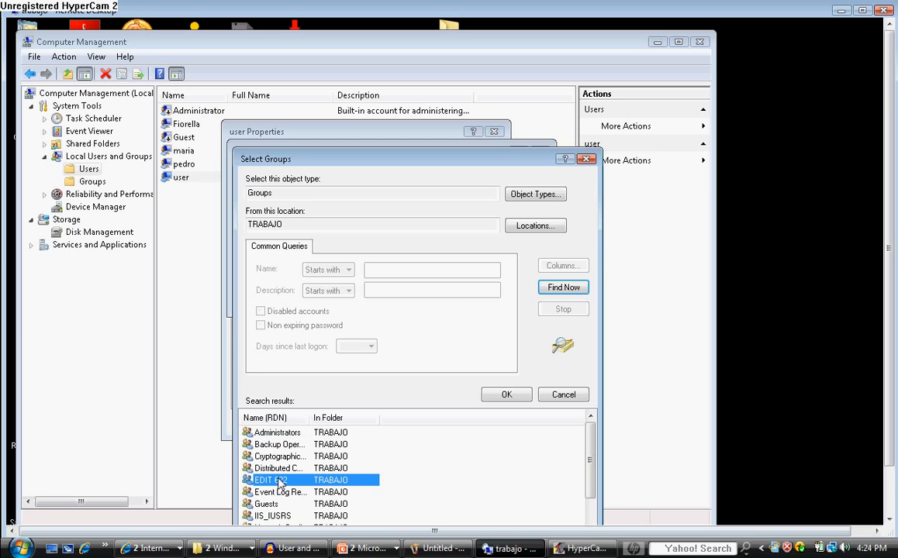
{"action": "left_click", "coordinate": [500, 397]}
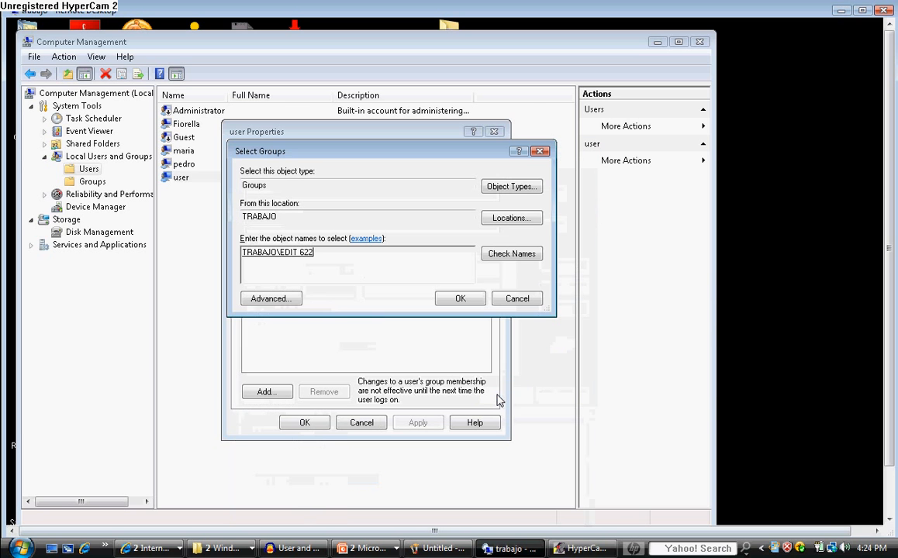
{"action": "left_click", "coordinate": [458, 299]}
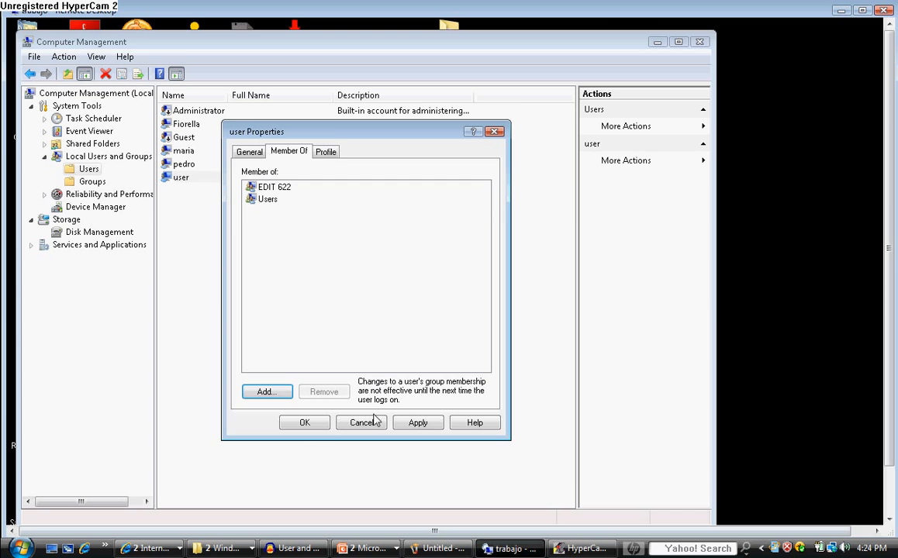
{"action": "left_click", "coordinate": [314, 425]}
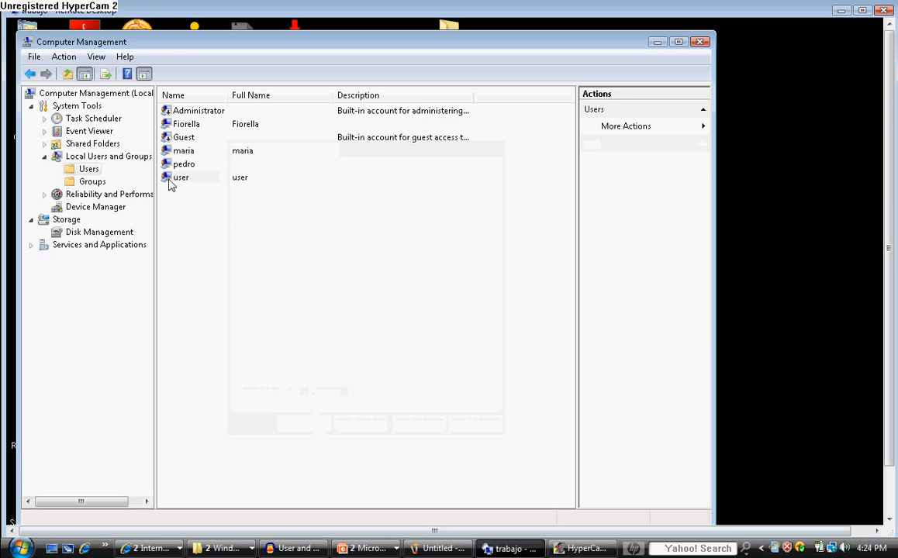
Check the member list of the EDIT 622 group in its properties
{"action": "left_click", "coordinate": [95, 181]}
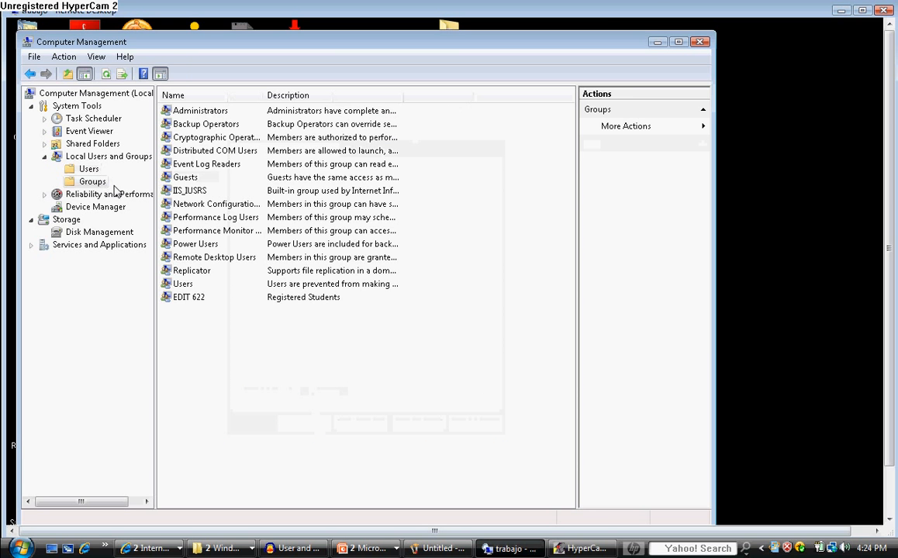
{"action": "double_click", "coordinate": [198, 303]}
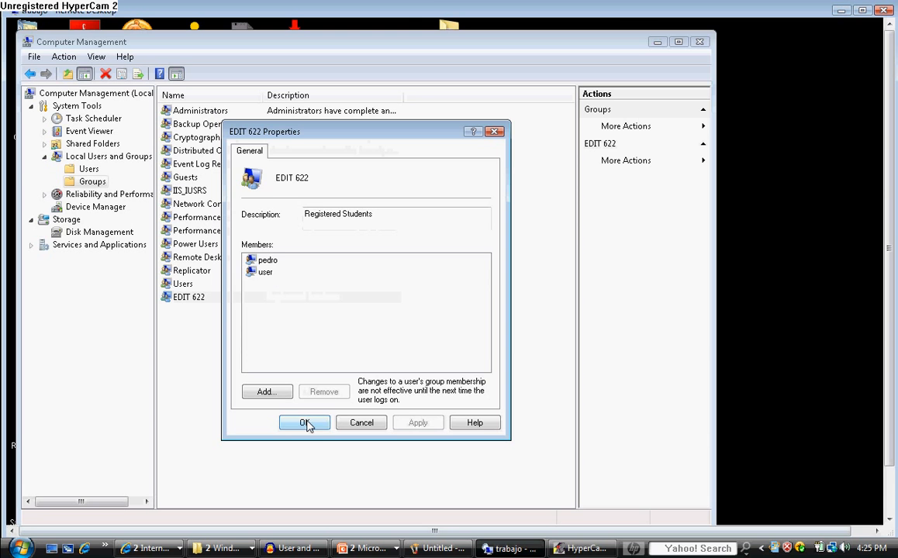
{"action": "left_click", "coordinate": [306, 423]}
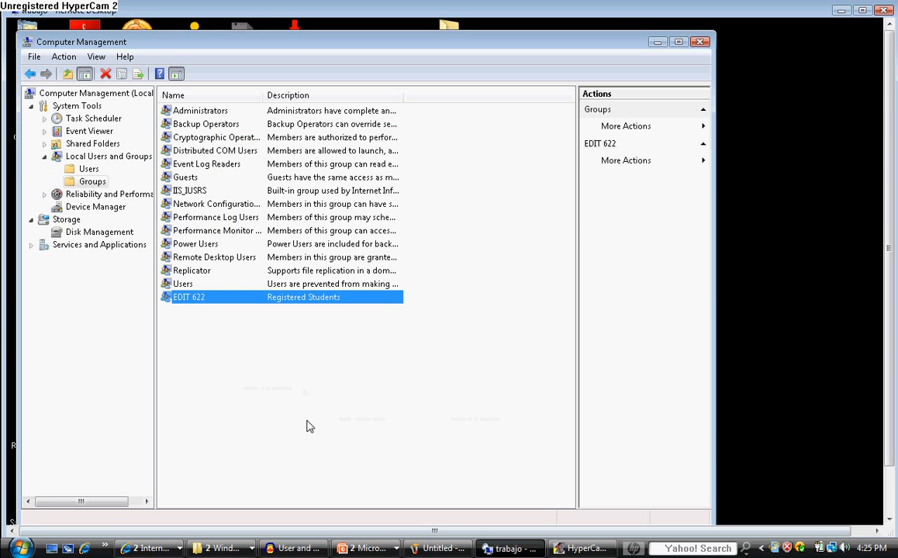